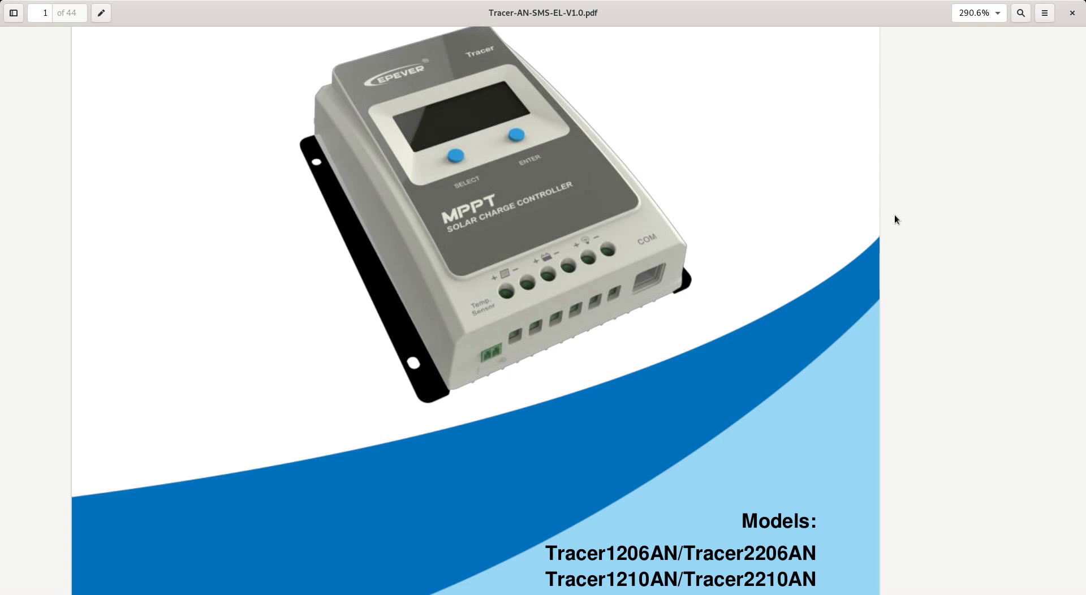
- Switch to the EPEVER software in the SSVNC remote session and close its Control Parameter dialog
key("alt+Tab")
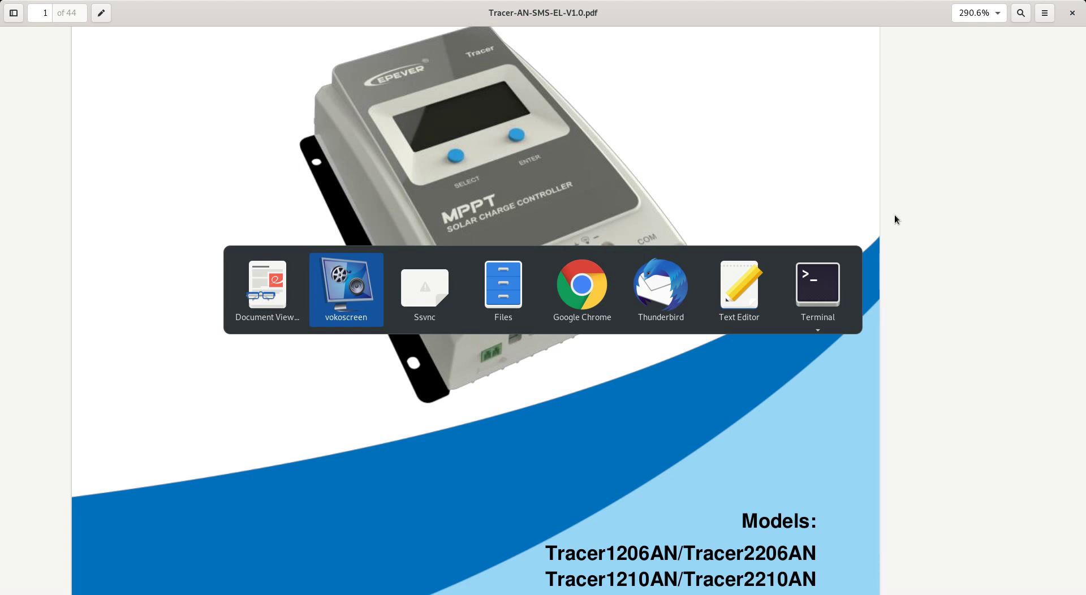
key("alt+Tab")
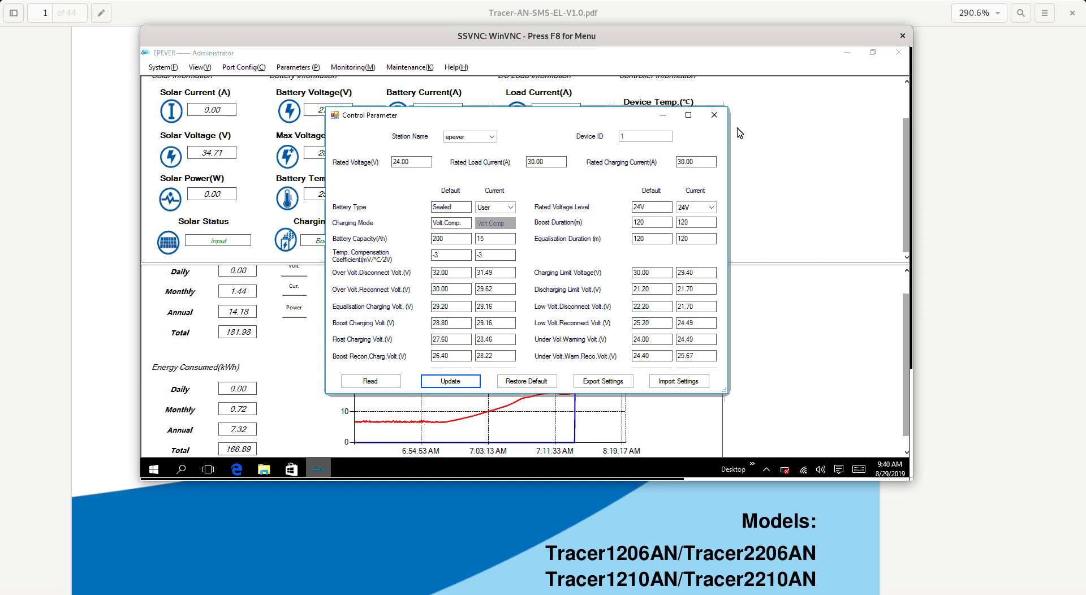
left_click(714, 117)
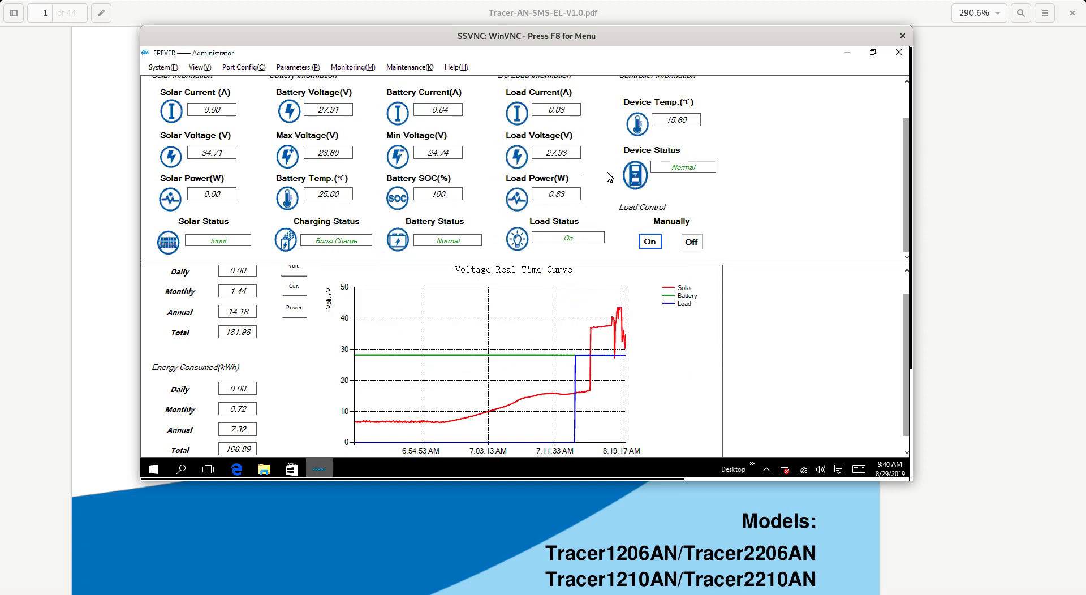
- Open the standard Control Parameter settings and read the current values from the controller
left_click(295, 68)
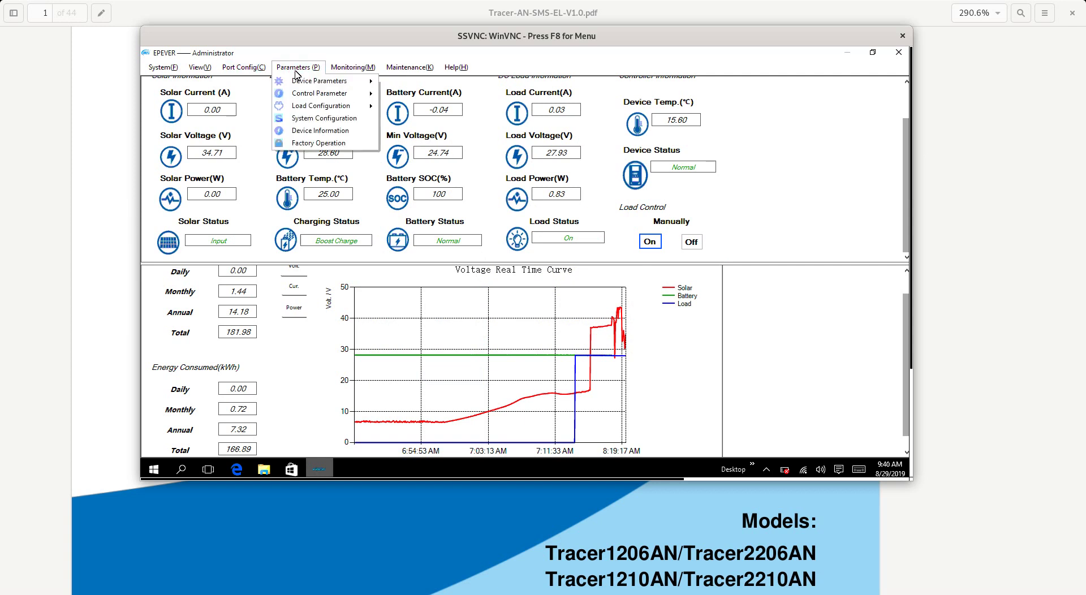
mouse_move(312, 96)
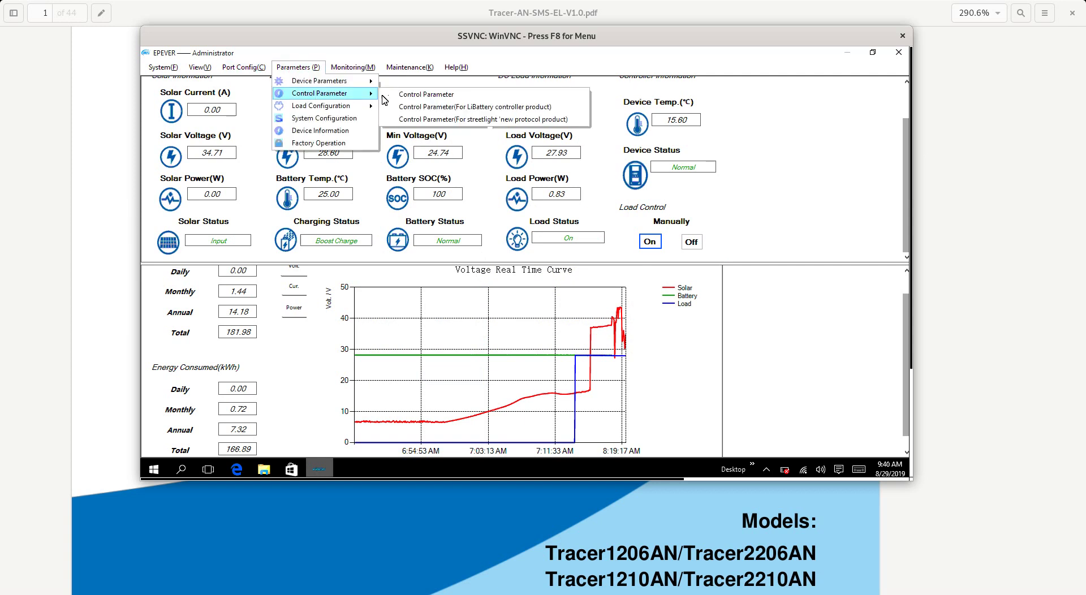
left_click(425, 95)
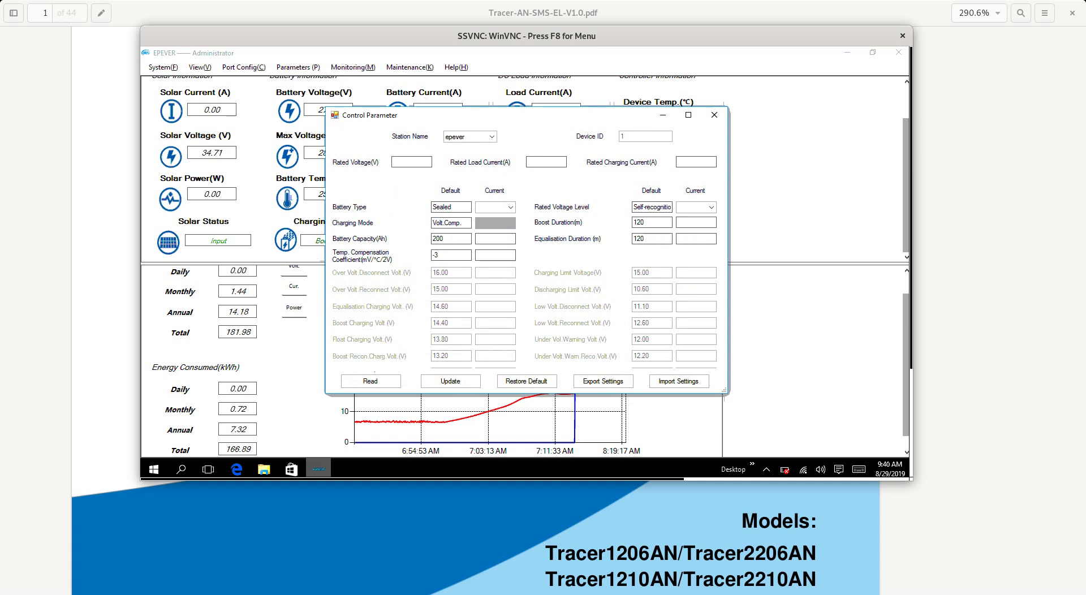
left_click(374, 381)
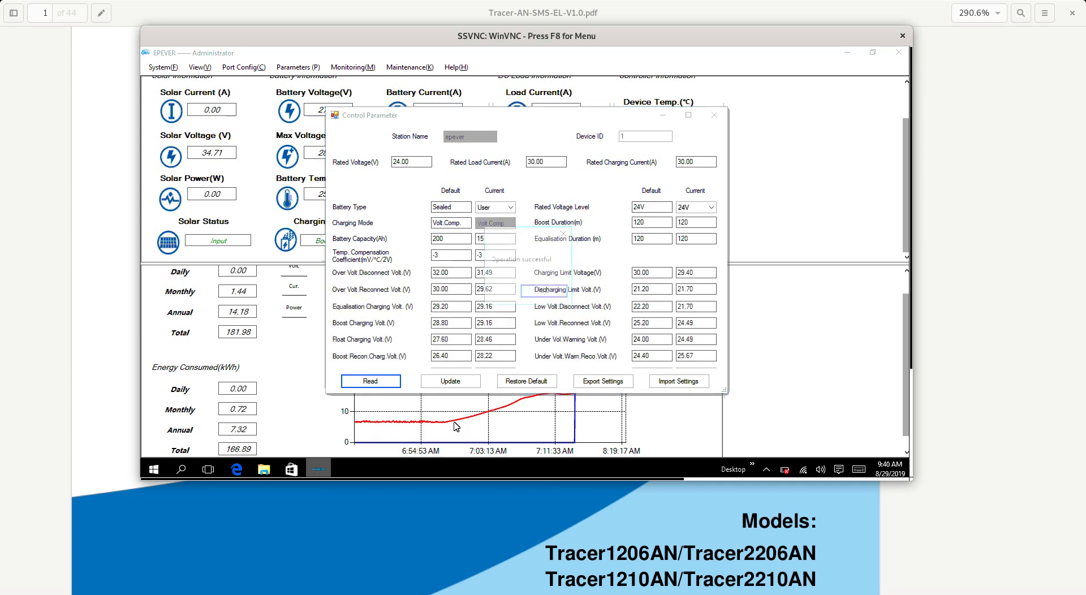
left_click(556, 295)
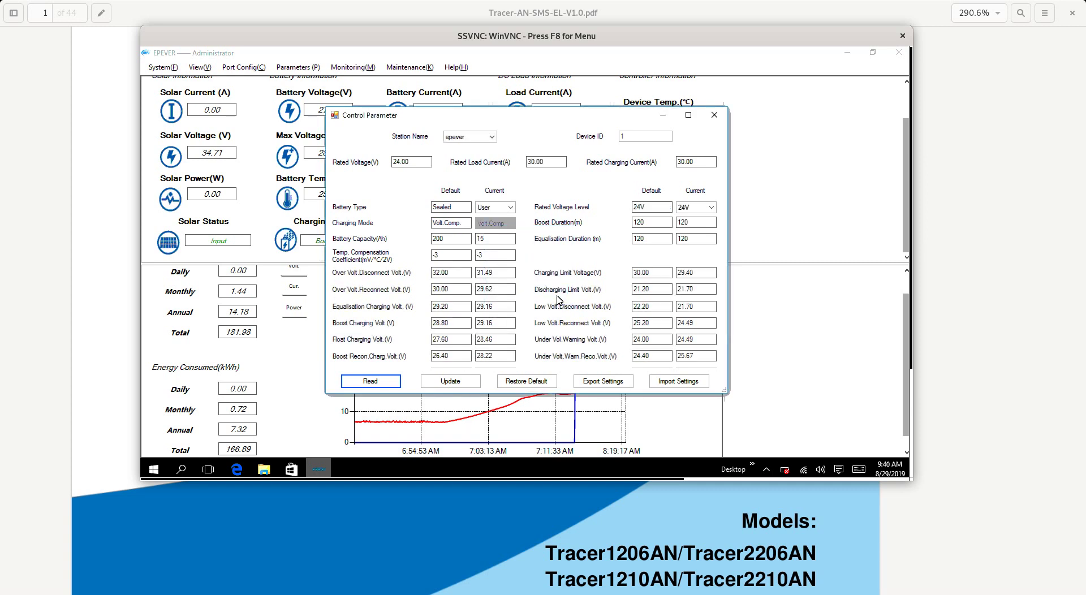
- Switch to Google Chrome and review the brynux article's voltage tables for 12, 24, 36 and 48 V lithium batteries and its spreadsheet download instructions
key("alt+Tab")
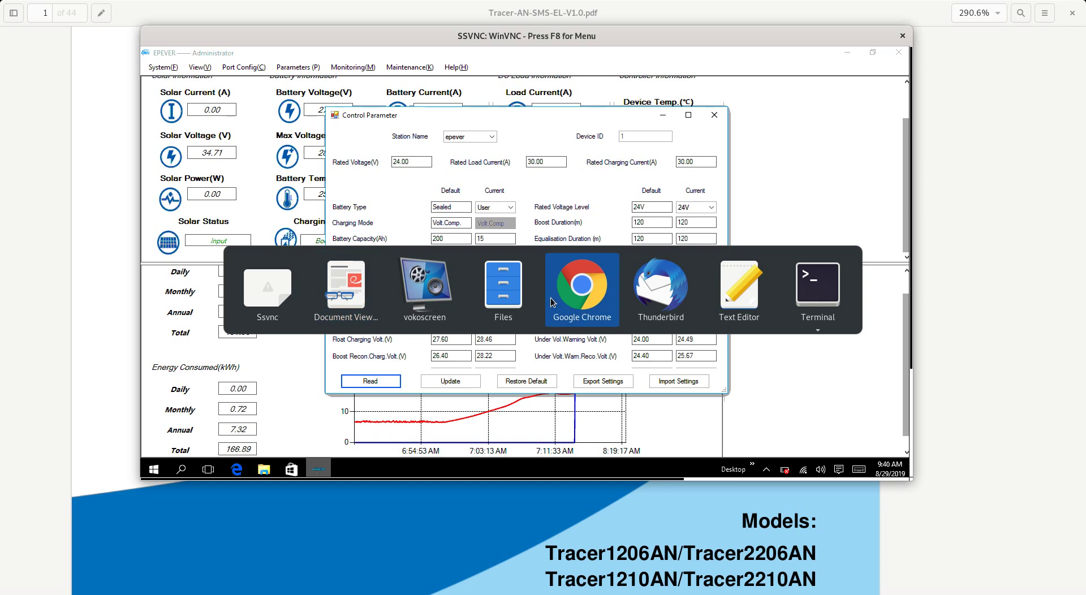
left_click(551, 302)
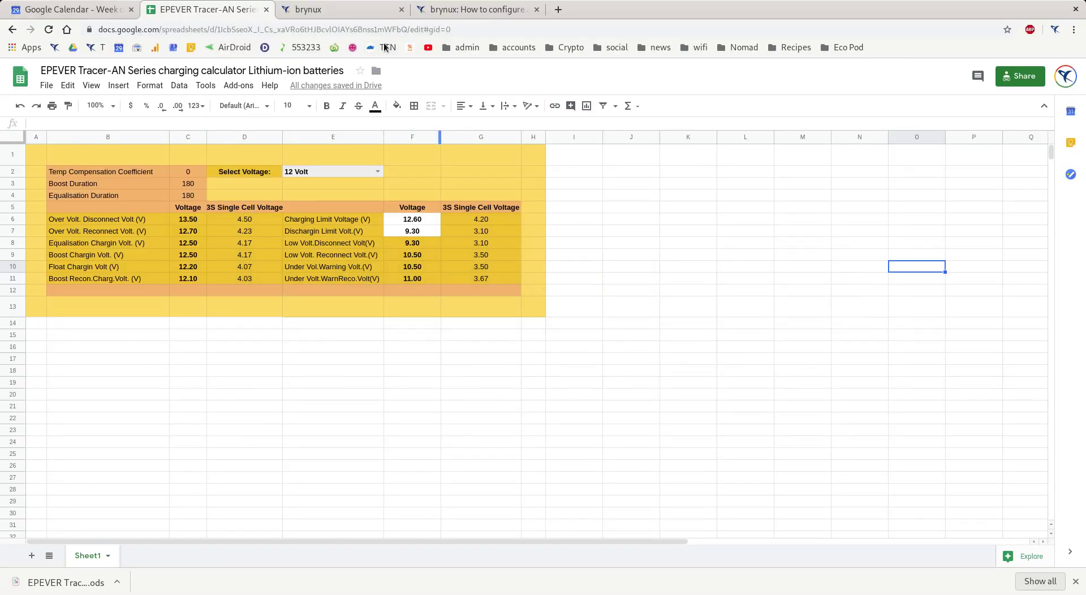
left_click(320, 14)
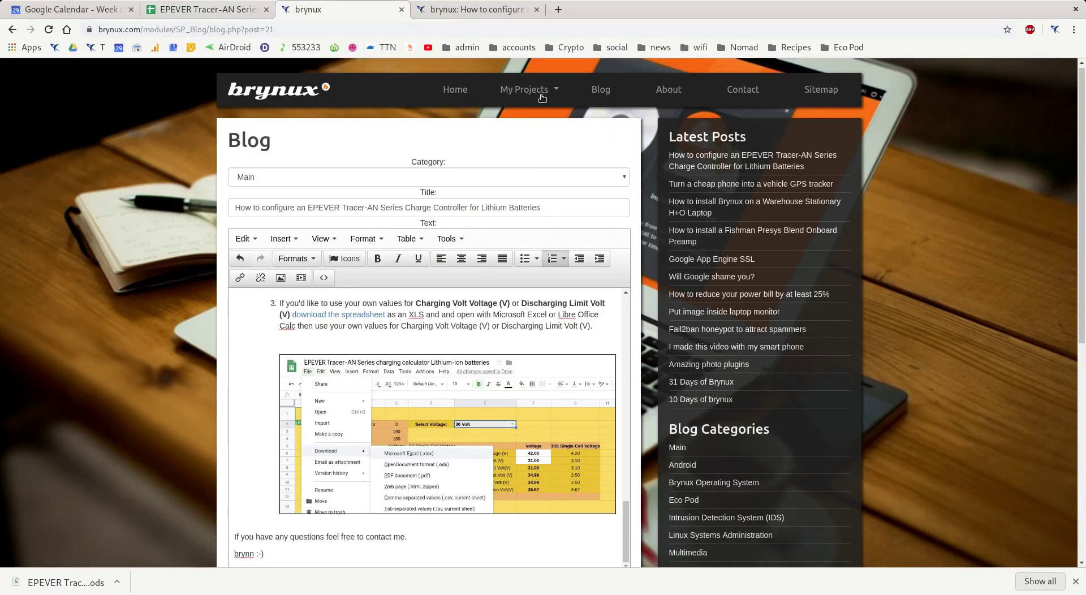
left_click(481, 16)
scroll(709, 350, "up", 5)
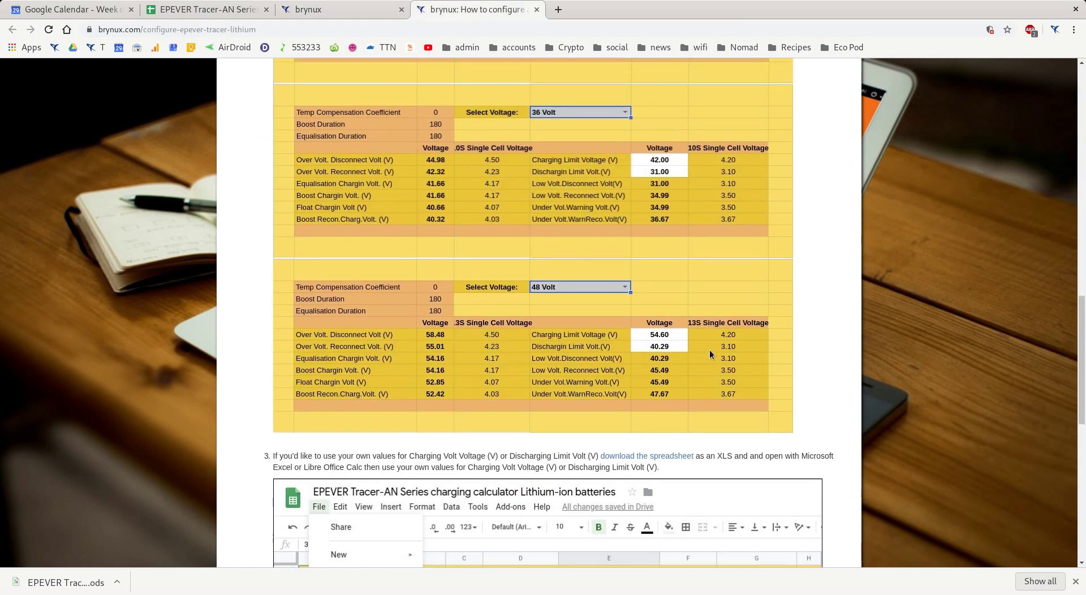
scroll(709, 351, "up", 2)
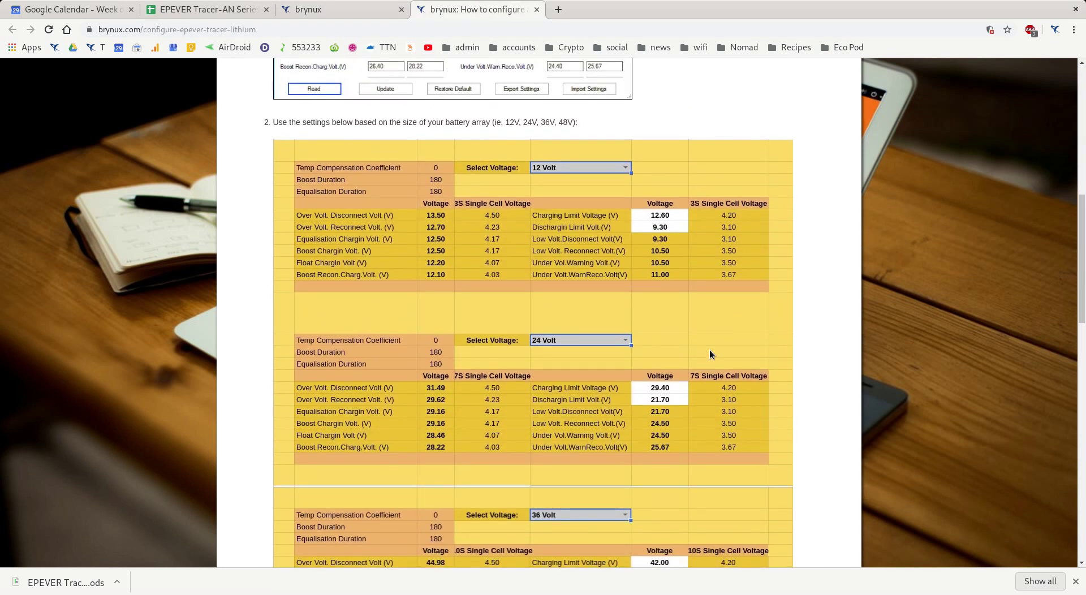
scroll(709, 351, "down", 2)
scroll(710, 354, "down", 6)
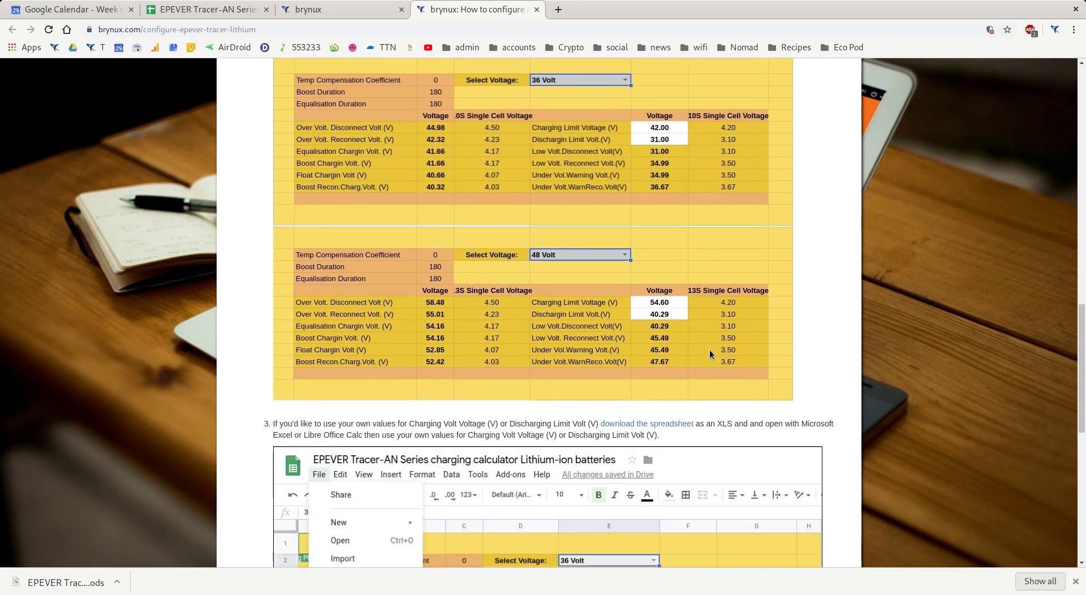
scroll(709, 354, "down", 4)
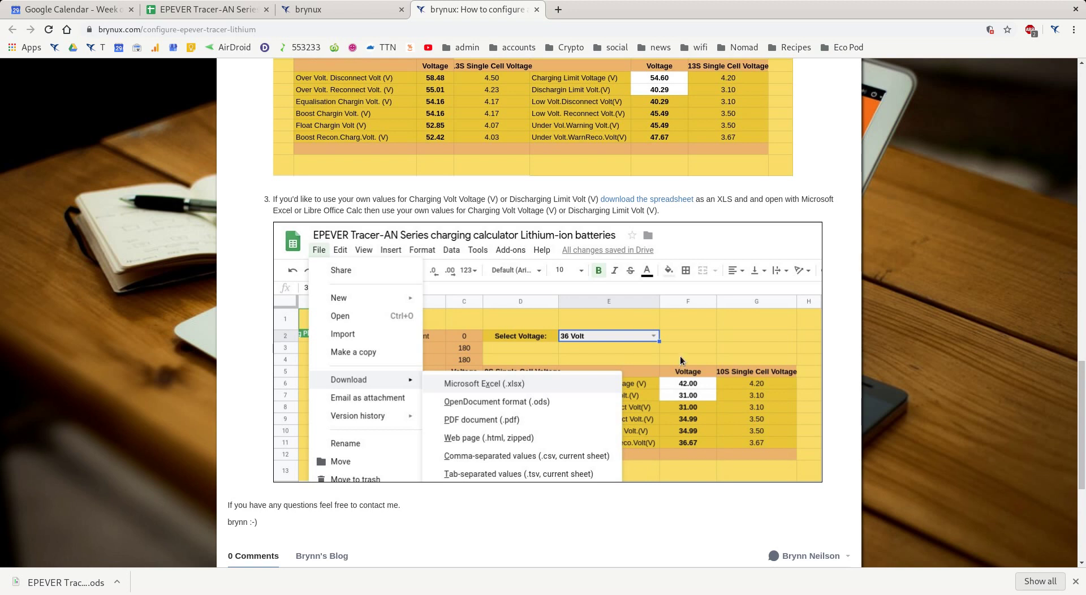
- Go to the EPEVER charging calculator spreadsheet and check its available download formats without downloading it
left_click(190, 11)
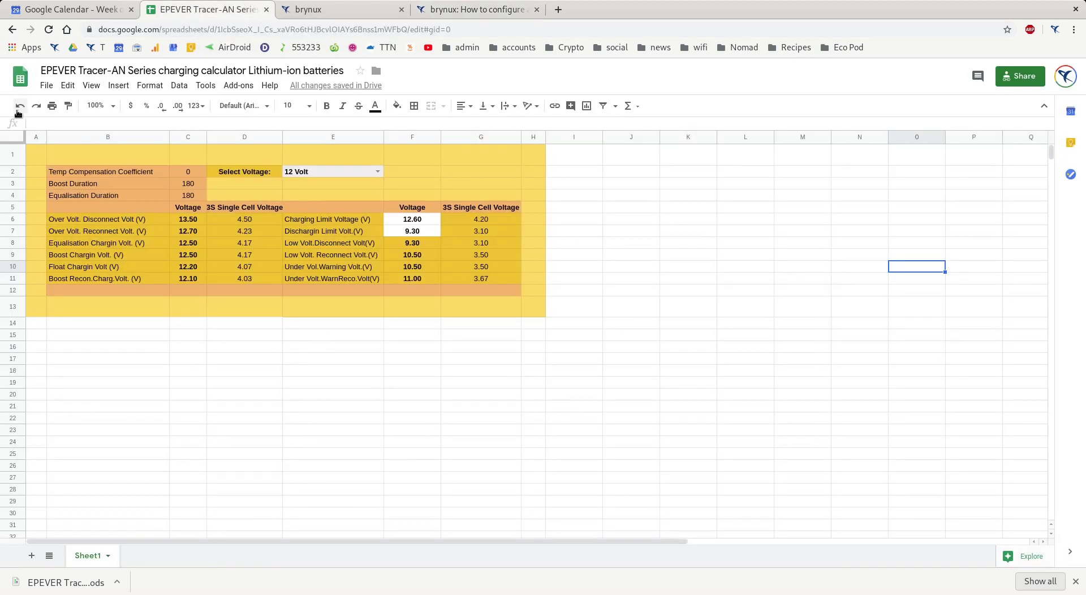
left_click(45, 85)
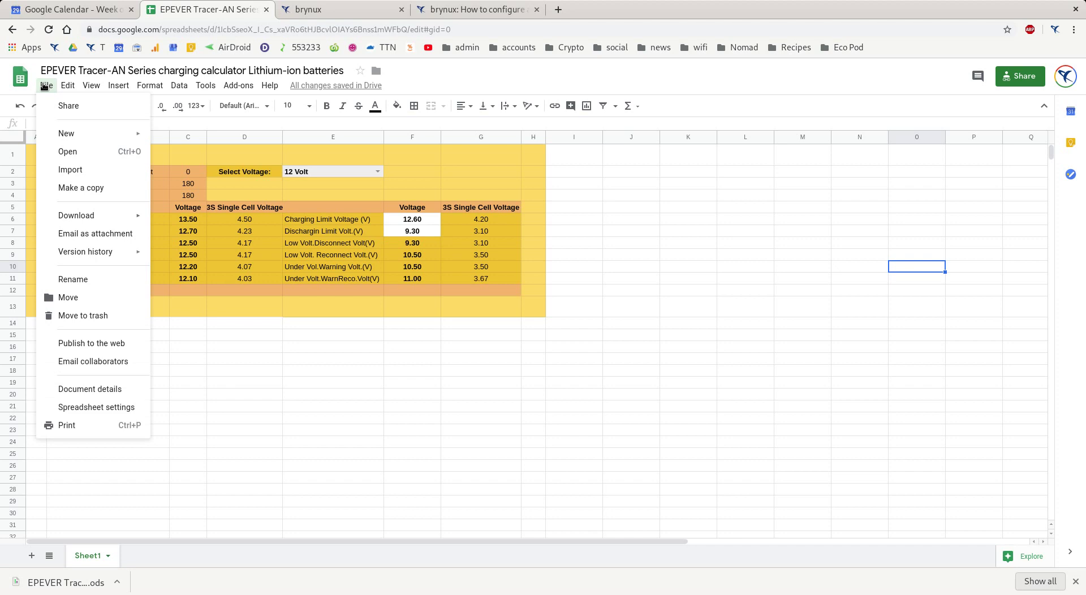
mouse_move(79, 215)
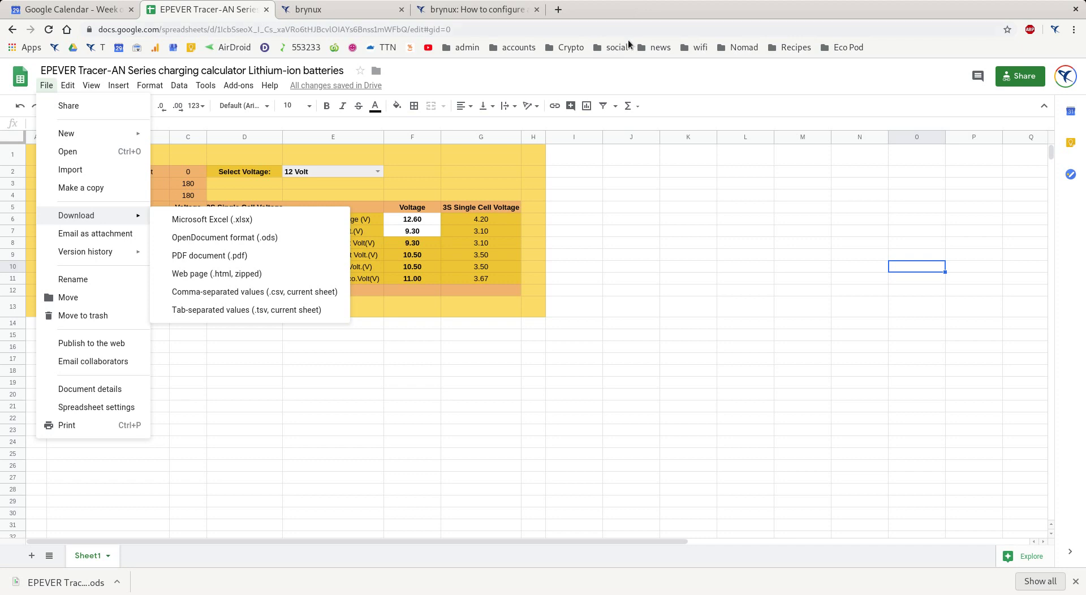
left_click(616, 77)
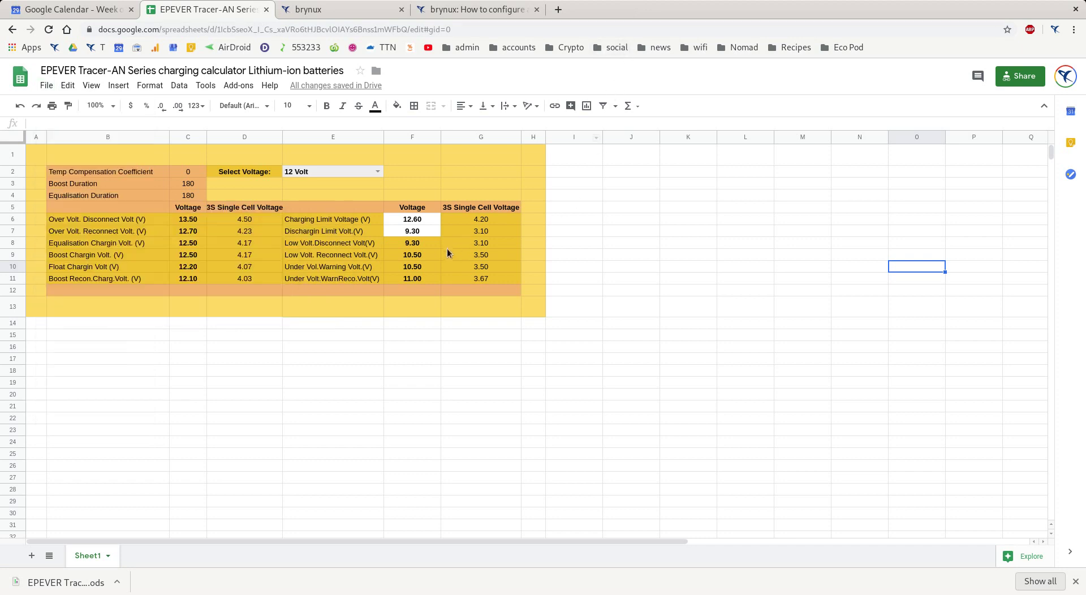
- Switch the calculator's selected voltage in E2 to 36 Volt and back to 12 Volt
left_click(378, 173)
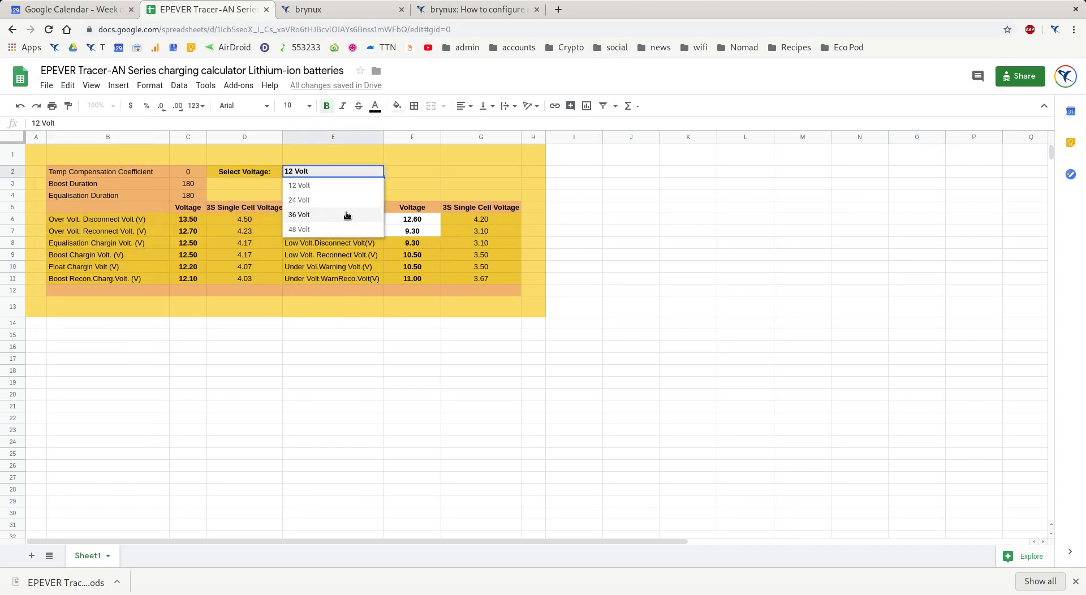
left_click(347, 213)
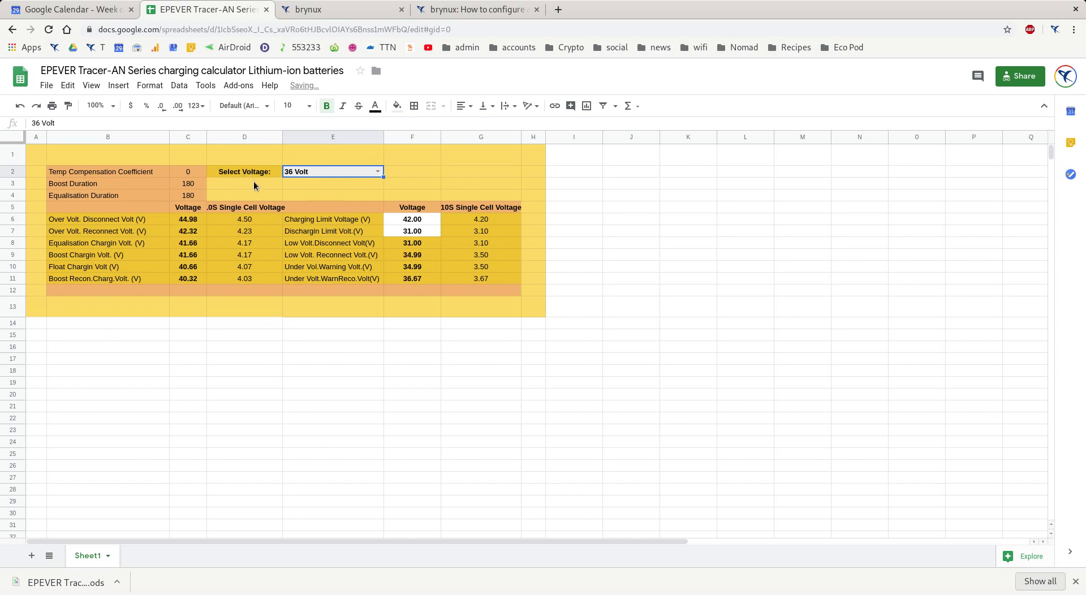
left_click(378, 172)
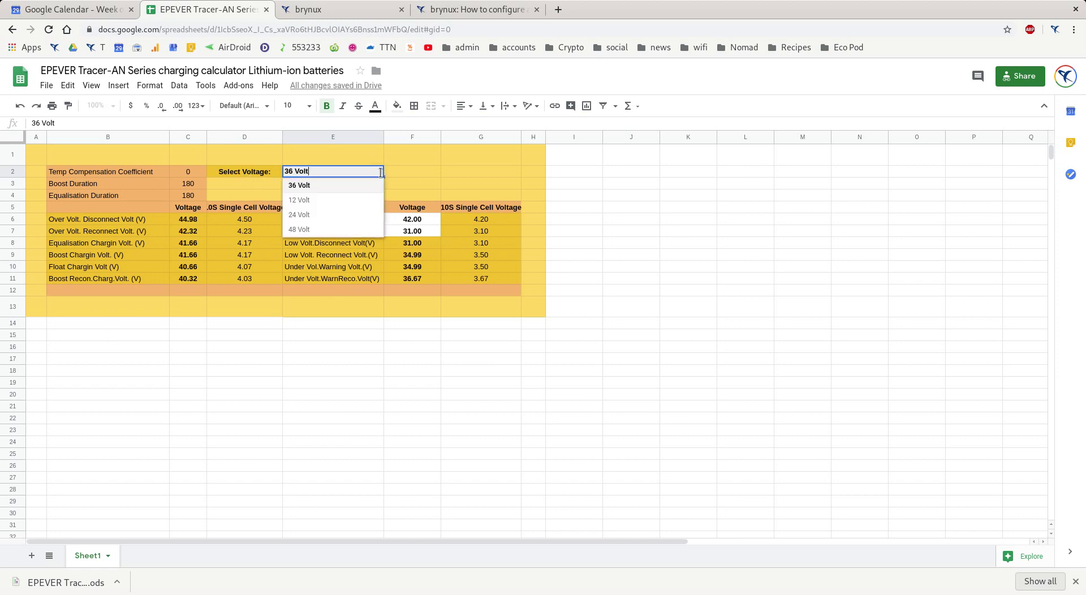
left_click(312, 199)
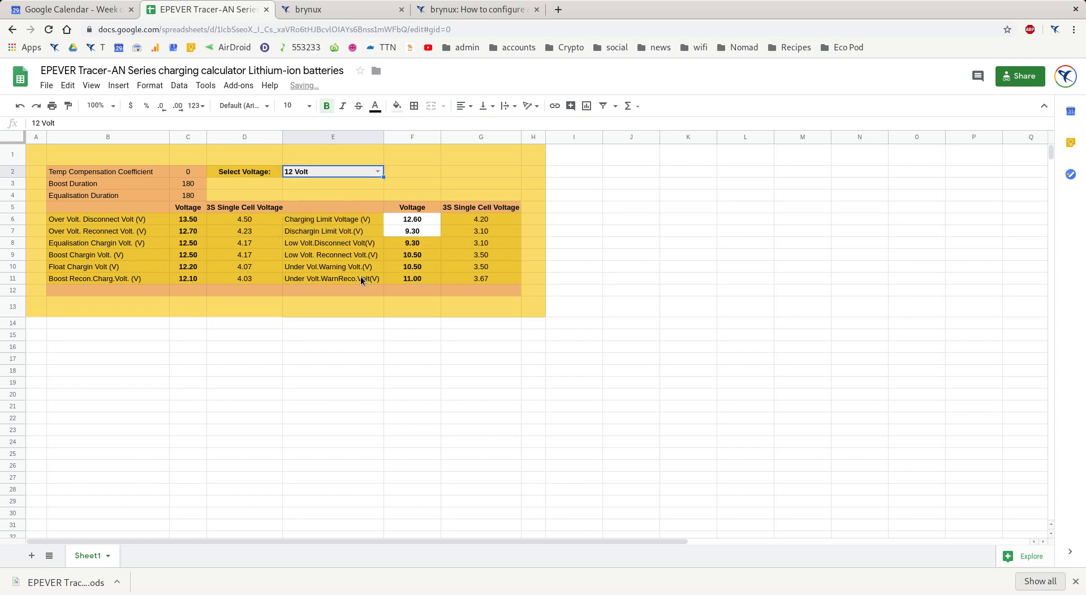
- Replace the Charging Limit Voltage formula in F6 with the value 12
double_click(410, 222)
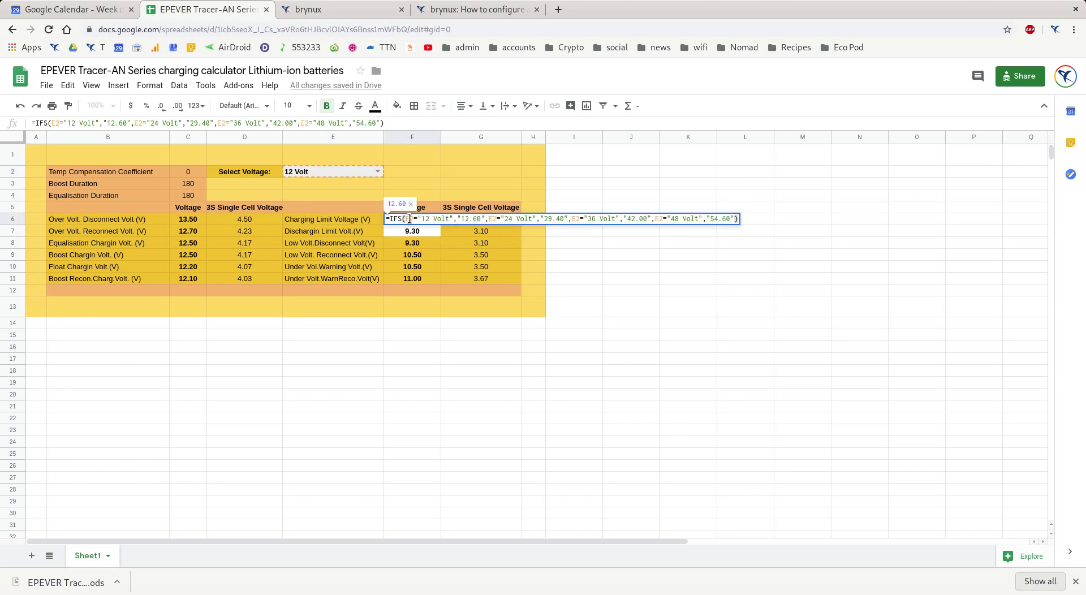
key("ctrl+a")
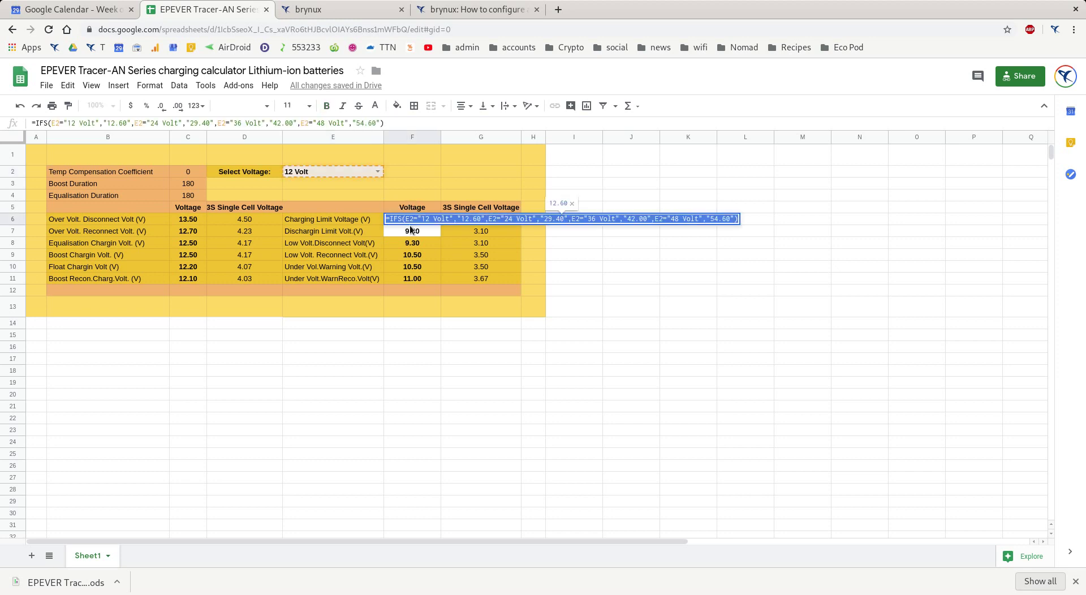
type("12")
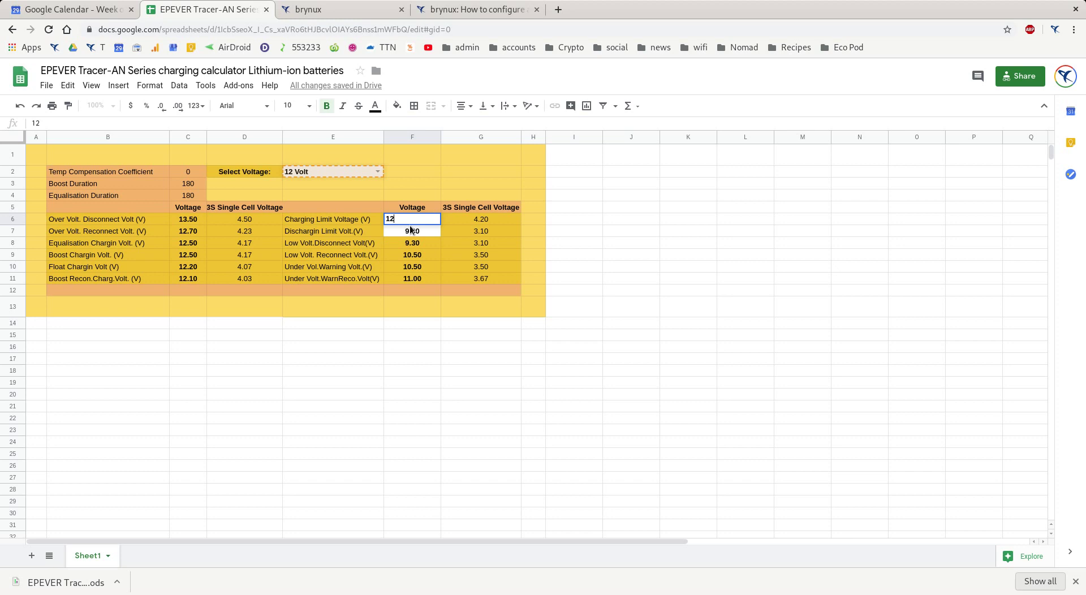
key("Return")
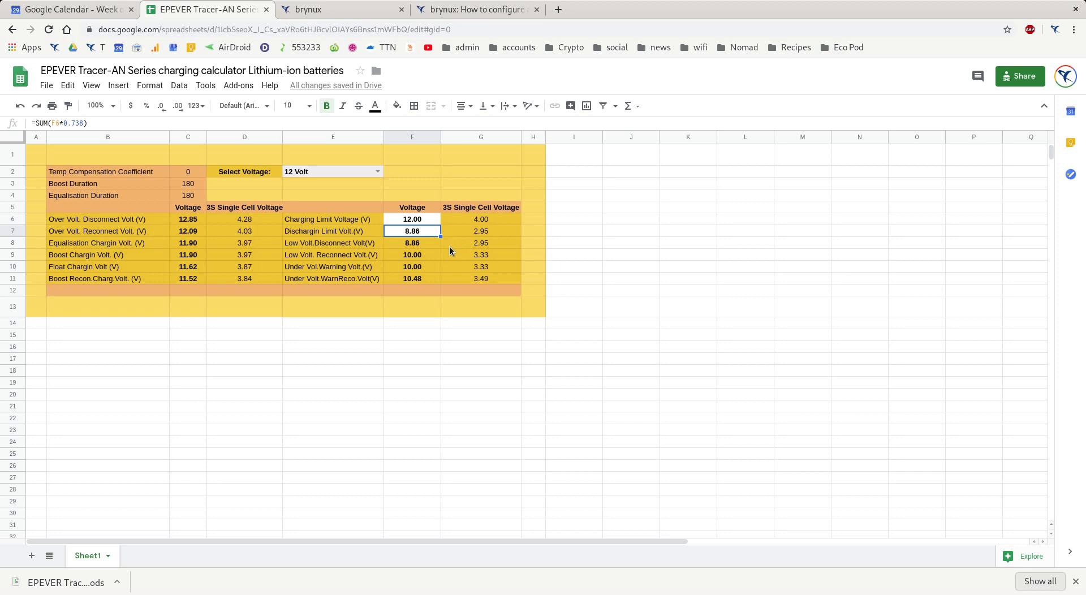
- Replace the Discharging Limit Voltage formula in F7 with 9 and refine the value to 9.1
double_click(421, 231)
key("ctrl+a")
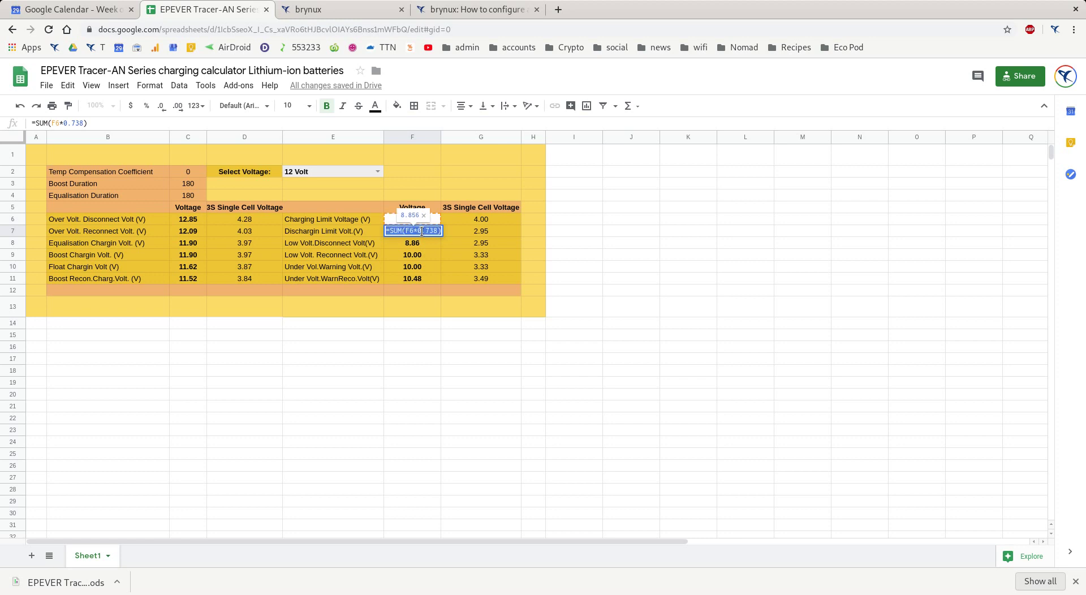
type("9")
key("Return")
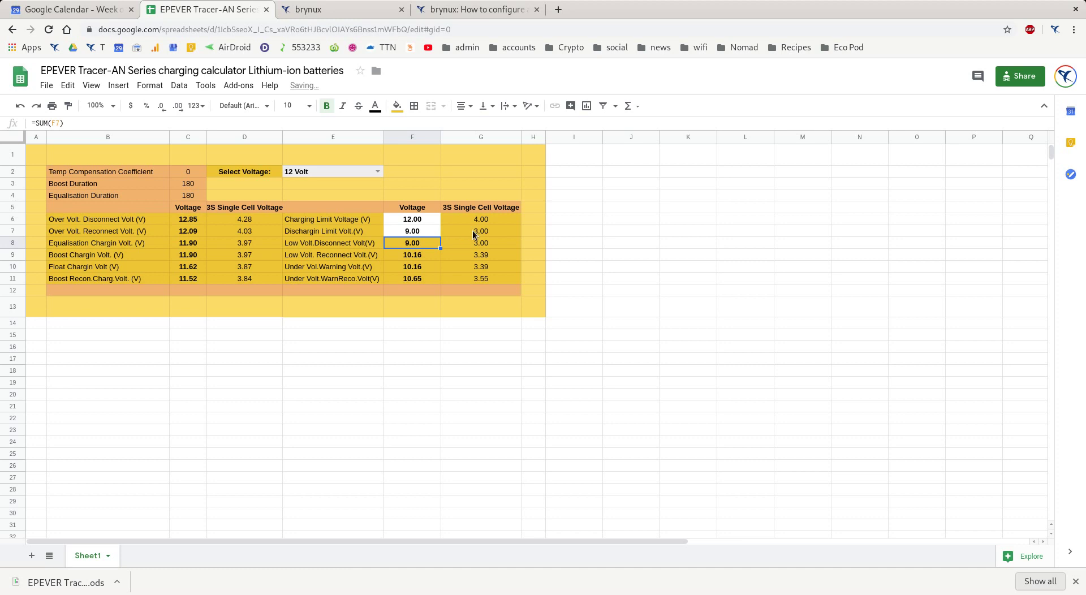
double_click(424, 230)
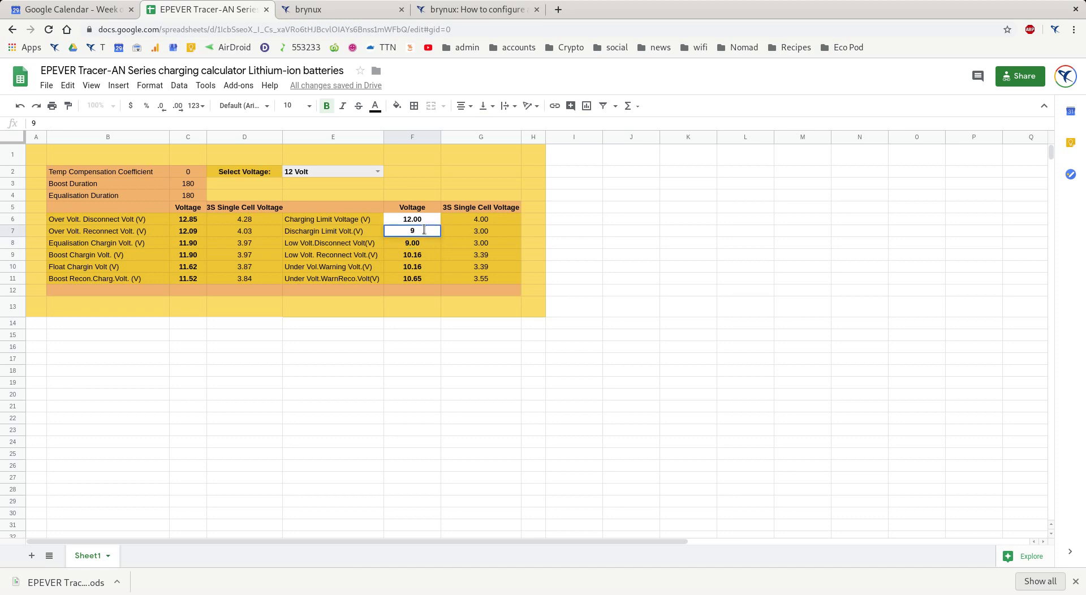
type(".1")
key("Return")
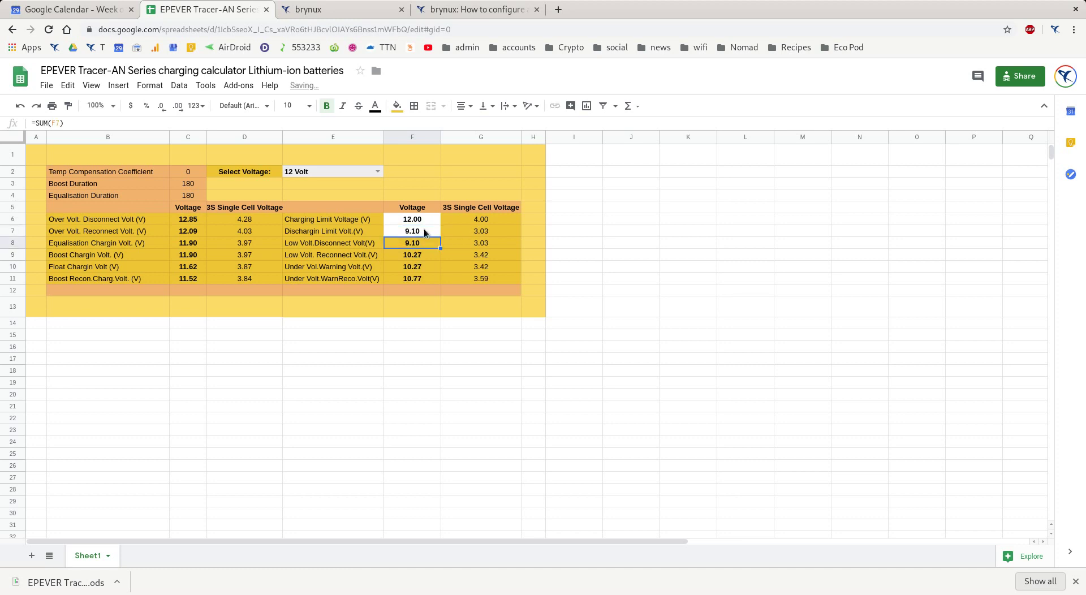